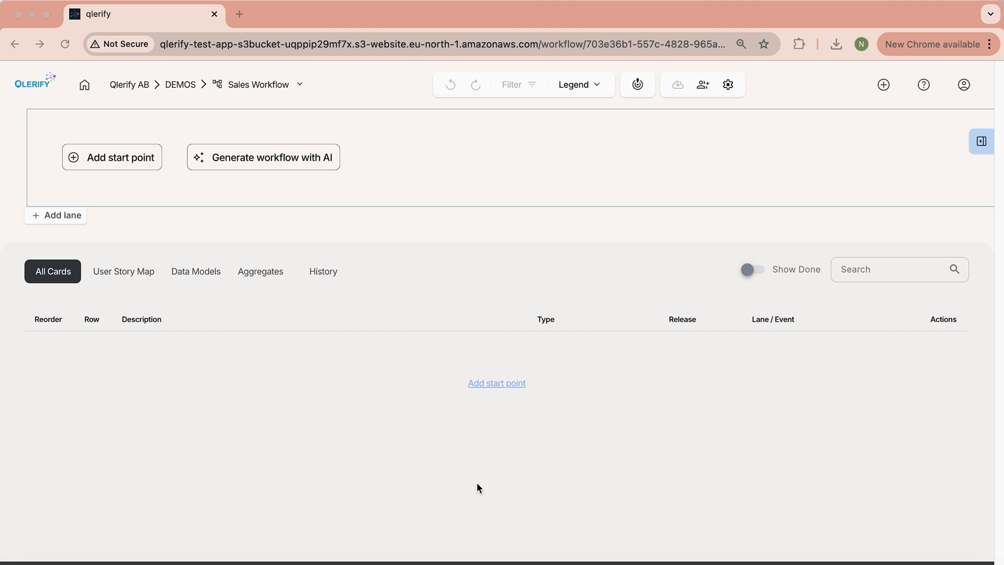
Step: Generate an AI workflow with past-tense events for a B2B SaaS company's CRM process in the standard Salesforce CRM setup, all steps managed by the Salesforce system
left_click(257, 160)
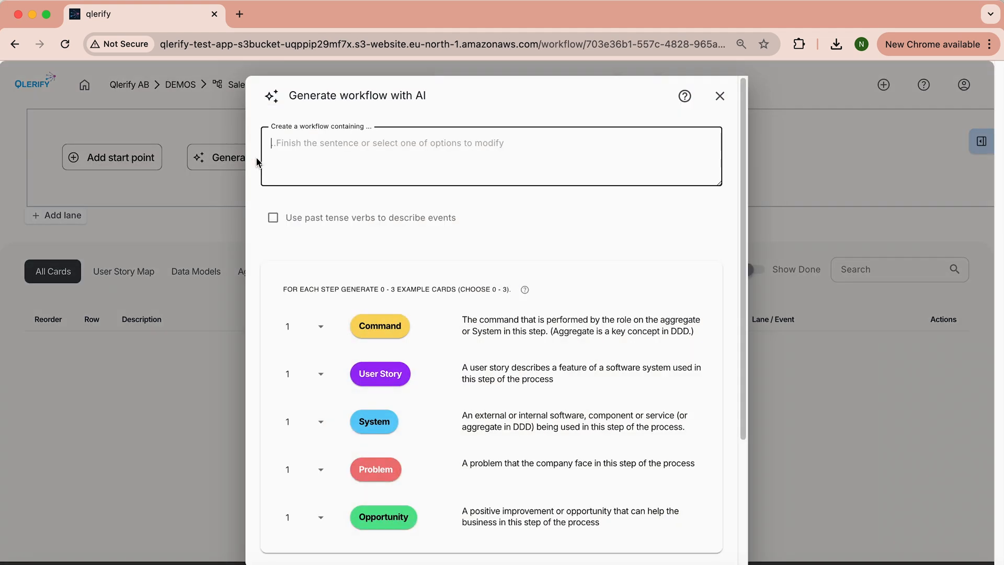
left_click(273, 218)
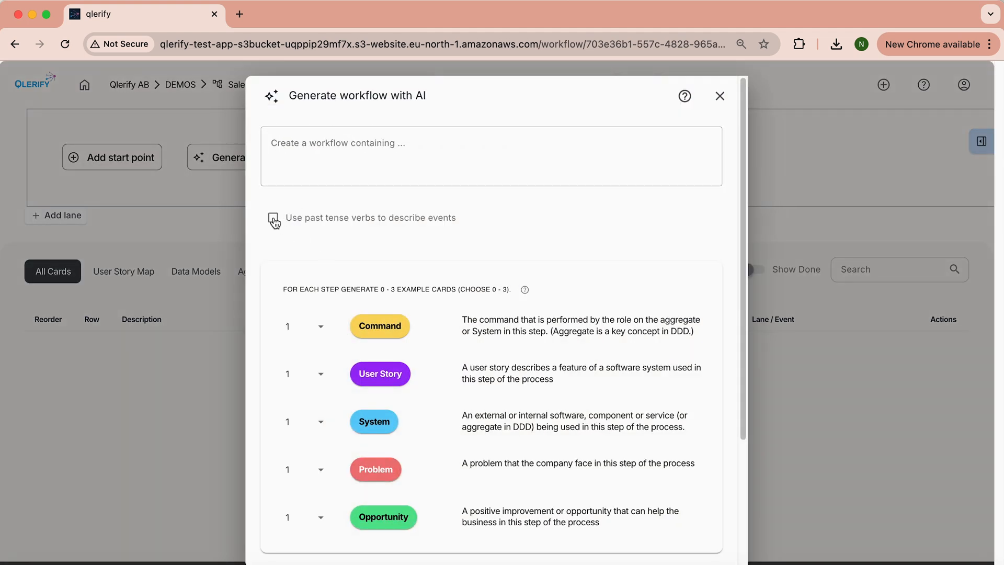
left_click(317, 152)
type("The CRM process for a B2B SaaS company that is used in the standard setup in Salesforce CRM where all the steps of the process are managed by the Salesforce system.")
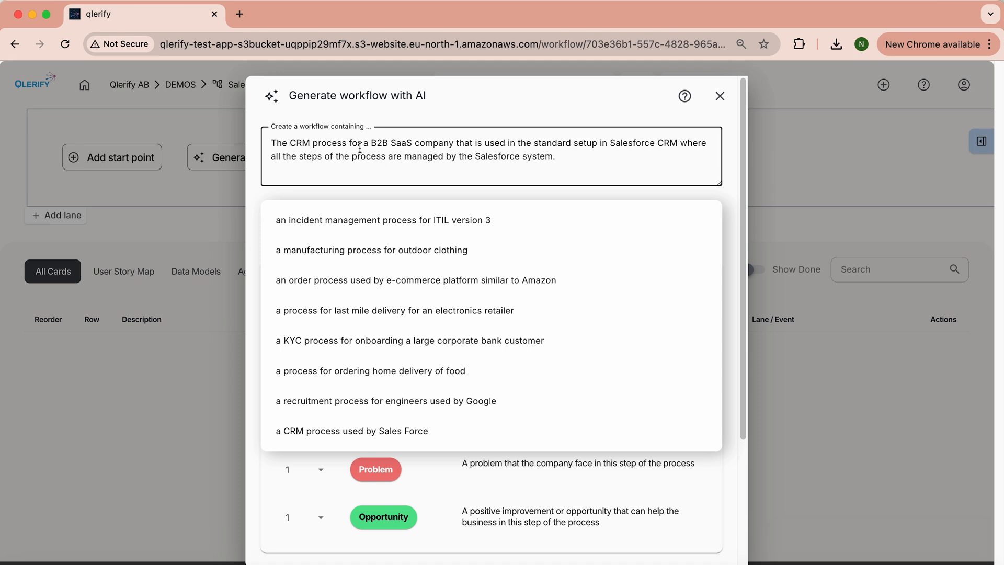
left_click(546, 165)
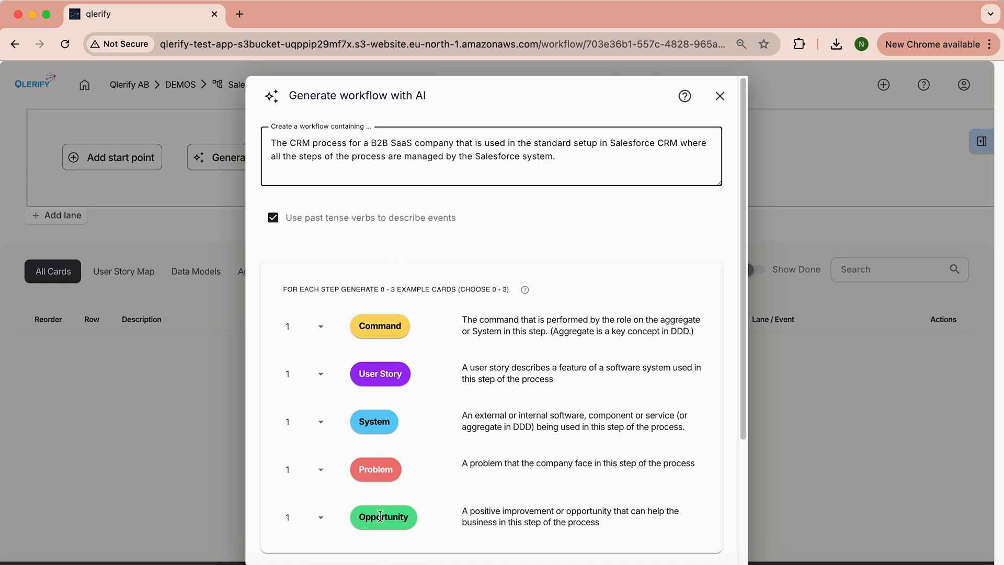
scroll(371, 518, "down", 4)
scroll(373, 523, "down", 1)
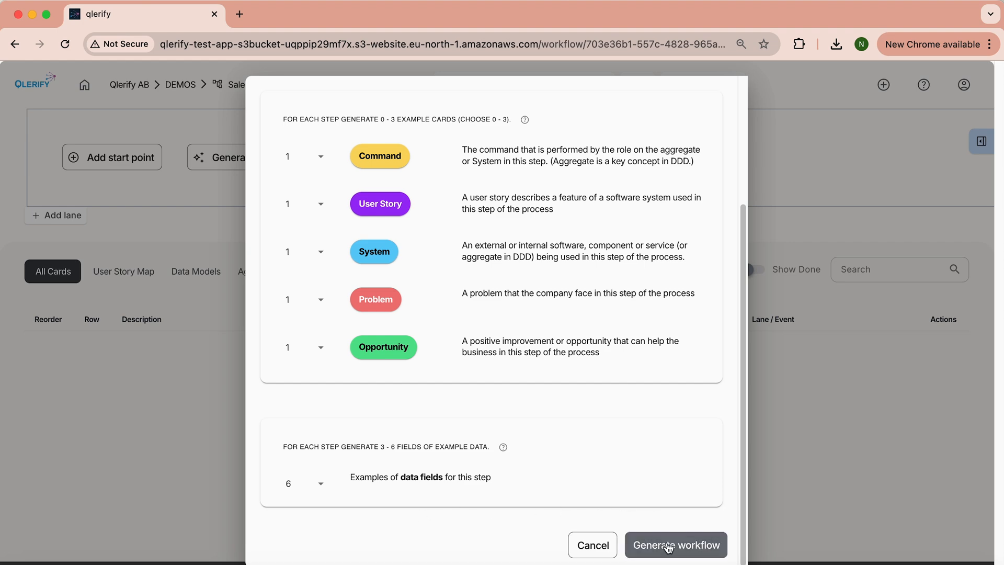
left_click(668, 546)
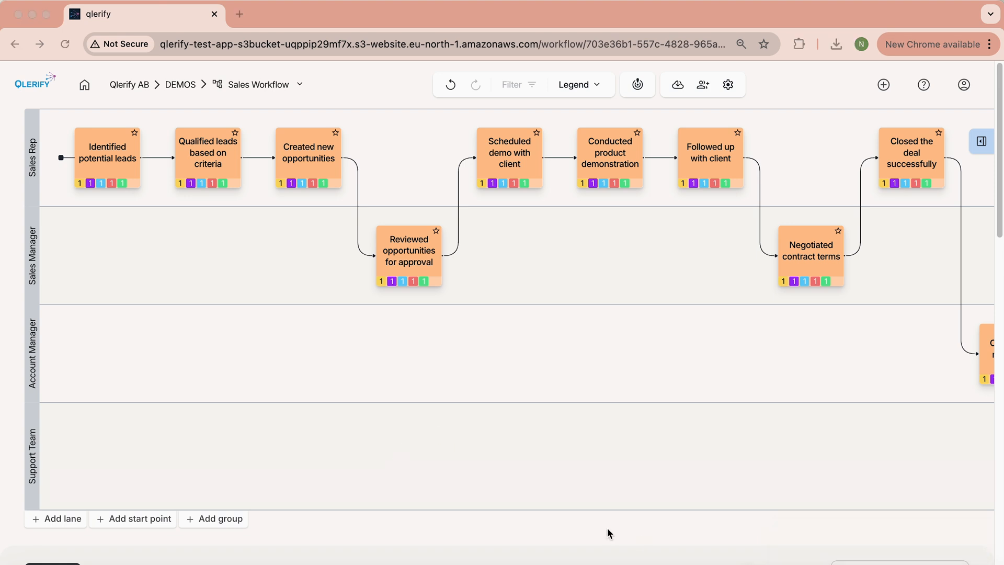
Step: Review the first two Sales Rep events and the Command, User Story and System cards of the "Identified potential leads" event
left_click(114, 157)
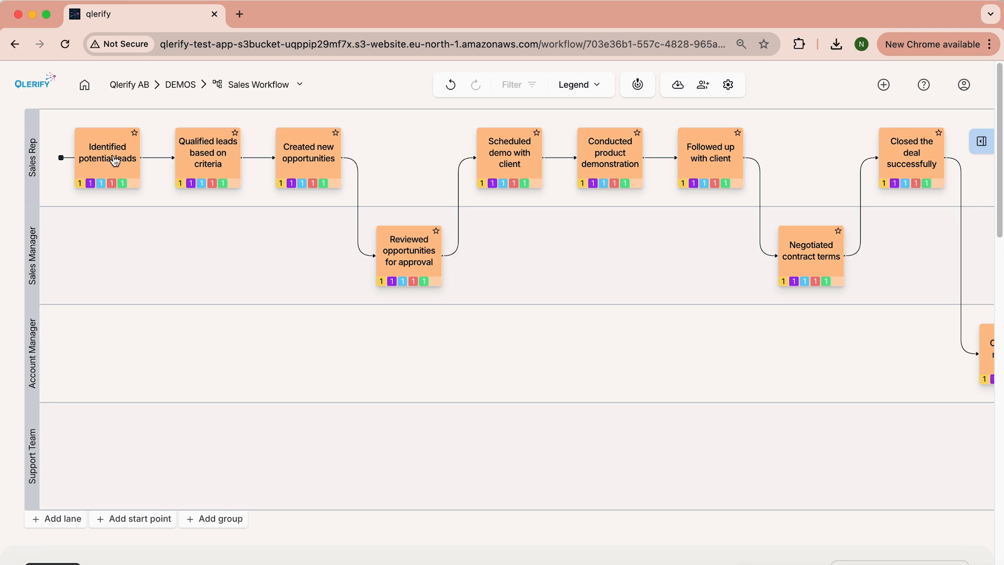
left_click(115, 158)
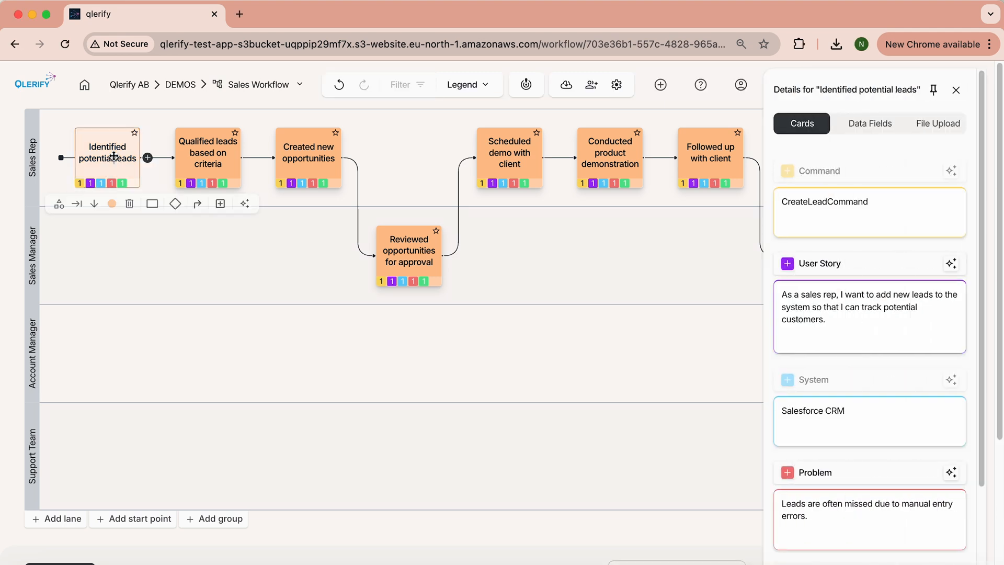
double_click(114, 156)
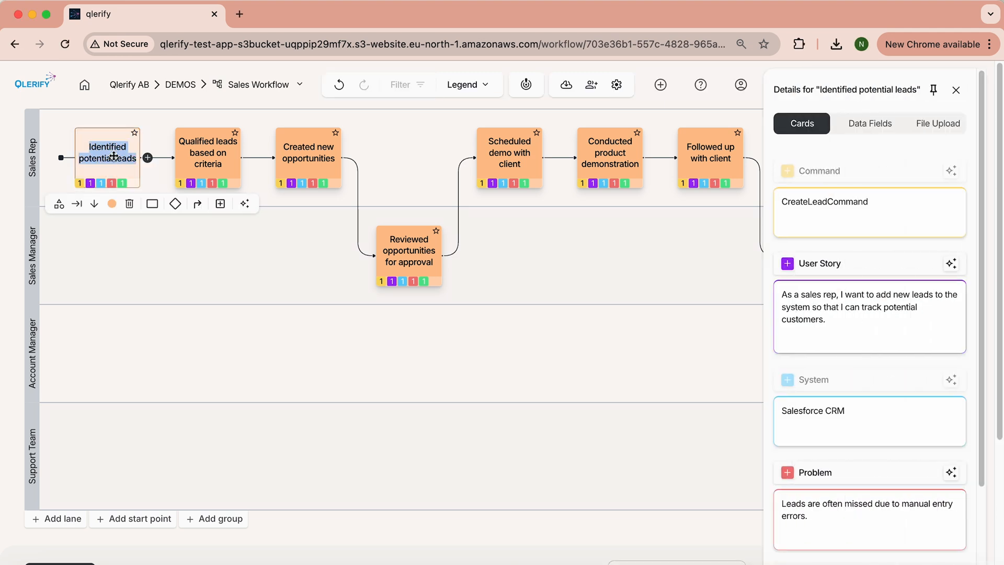
left_click(213, 138)
mouse_move(213, 138)
left_mouse_down()
mouse_move(116, 139)
mouse_move(213, 139)
left_mouse_up()
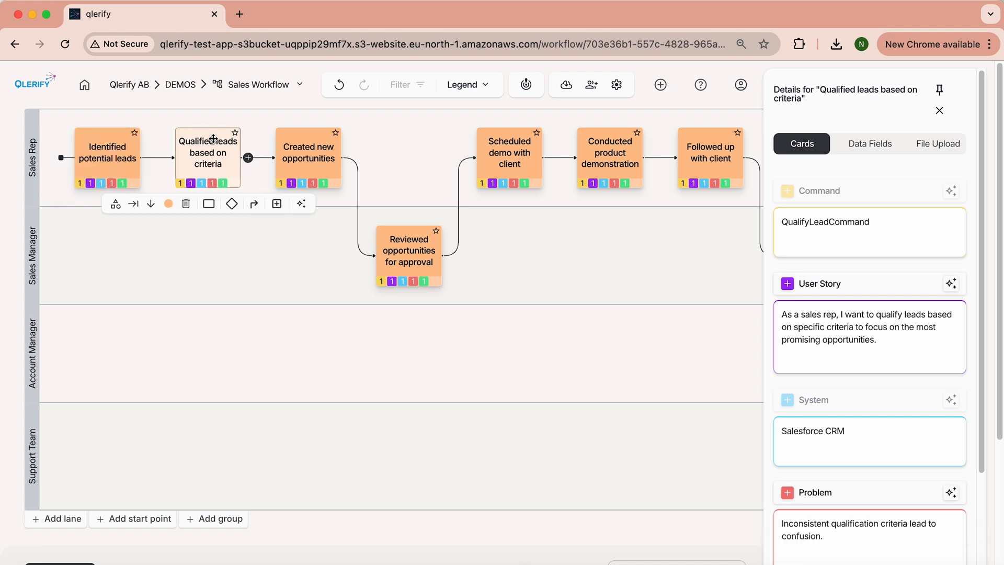
left_click(109, 146)
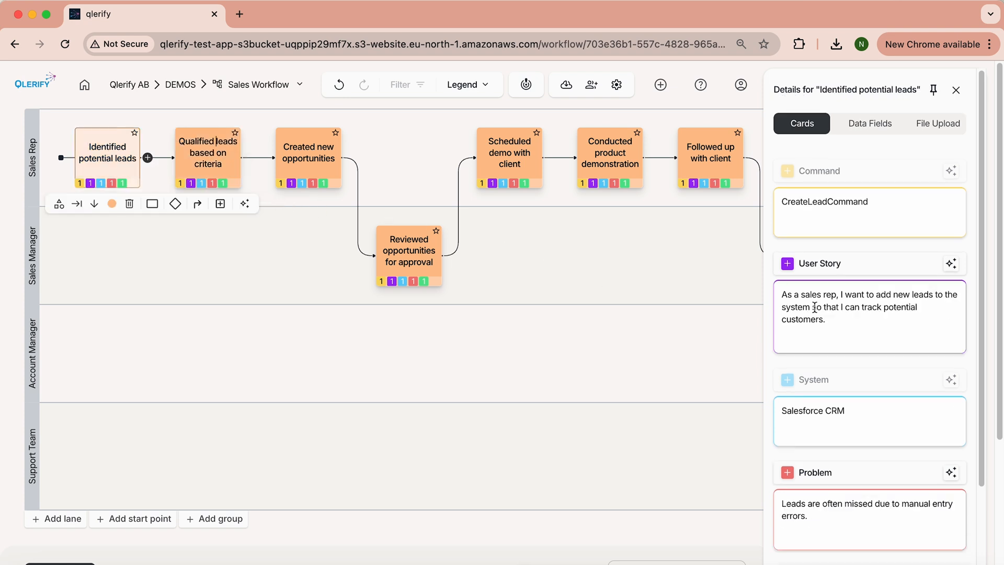
double_click(860, 201)
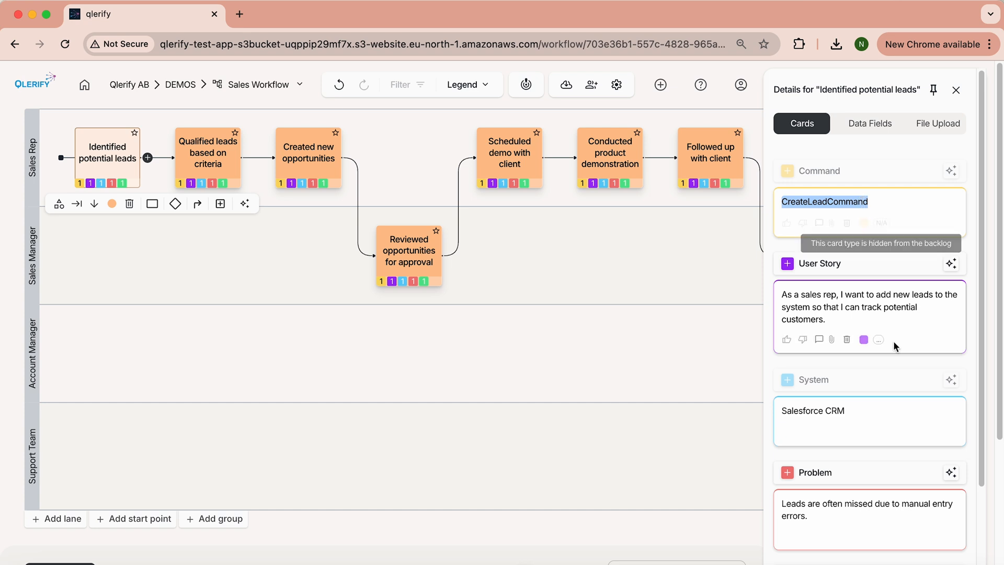
scroll(847, 387, "down", 2)
left_click(822, 361)
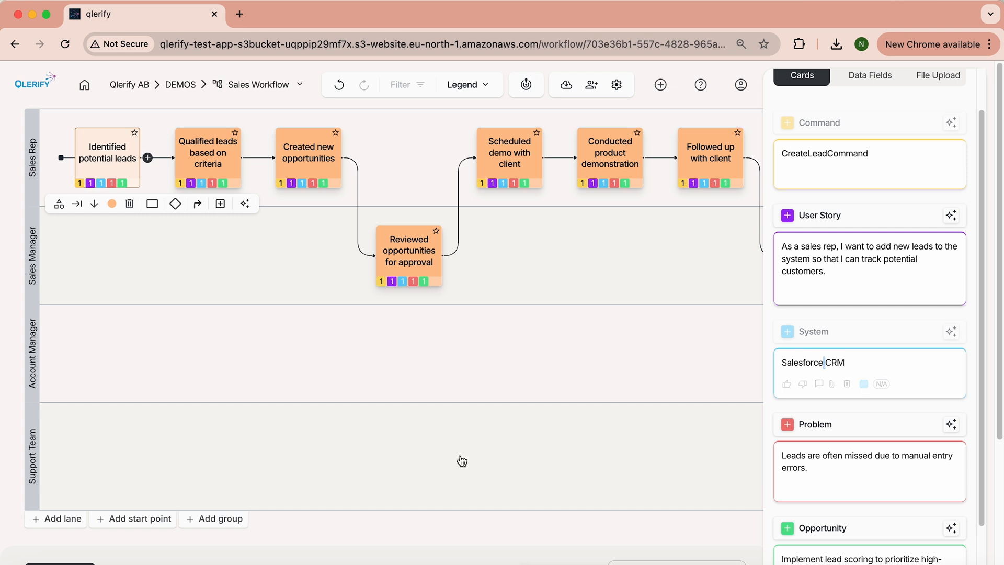
Step: Examine the event story with its fields and example data in the data model of "Identified potential leads"
scroll(292, 560, "down", 2)
left_click(211, 531)
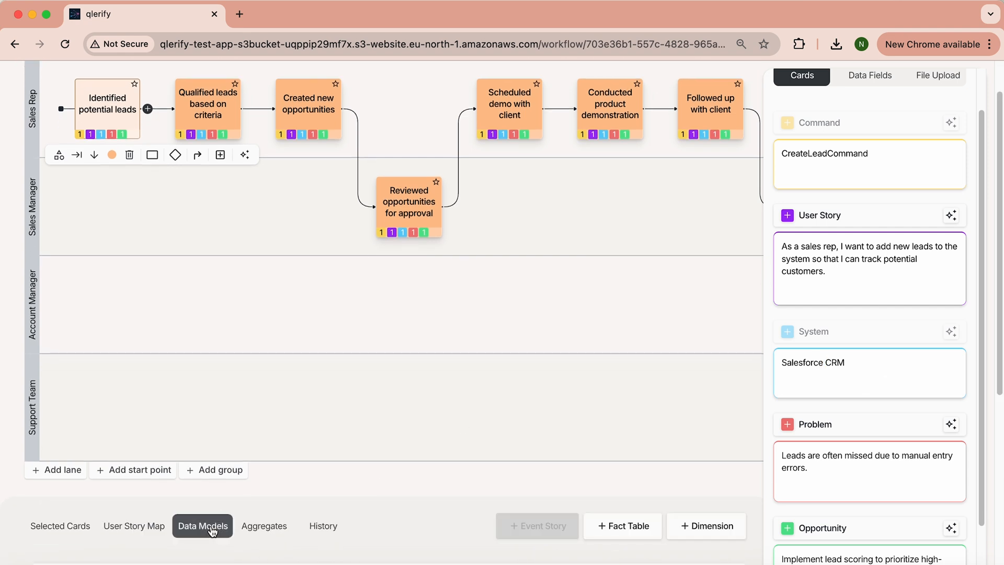
scroll(246, 479, "down", 1)
scroll(229, 491, "down", 5)
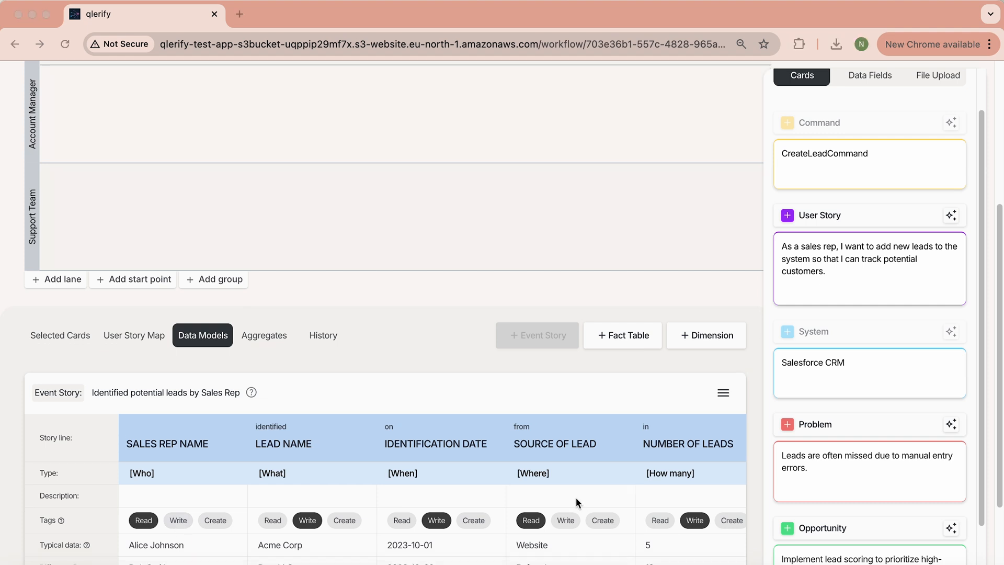
Step: Examine how roles, commands, the Salesforce CRM aggregate and the resulting events are connected in the Aggregates diagram
left_click(265, 333)
scroll(243, 387, "down", 5)
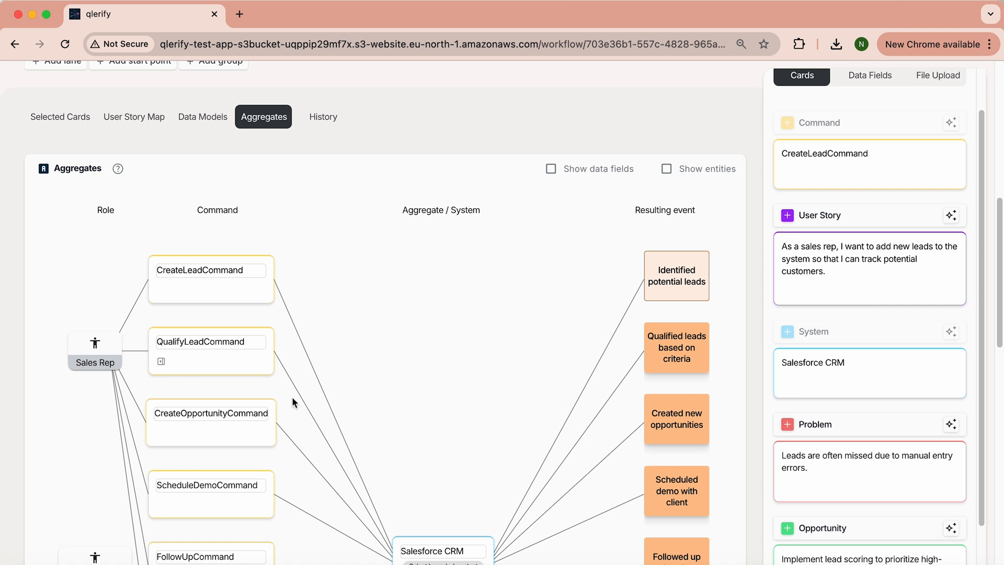
scroll(421, 470, "down", 6)
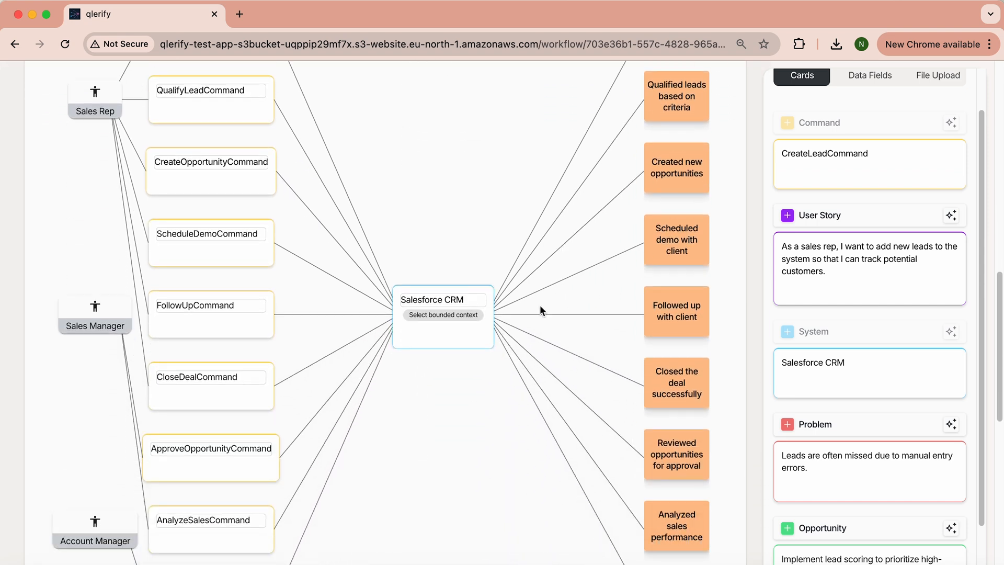
scroll(640, 189, "up", 4)
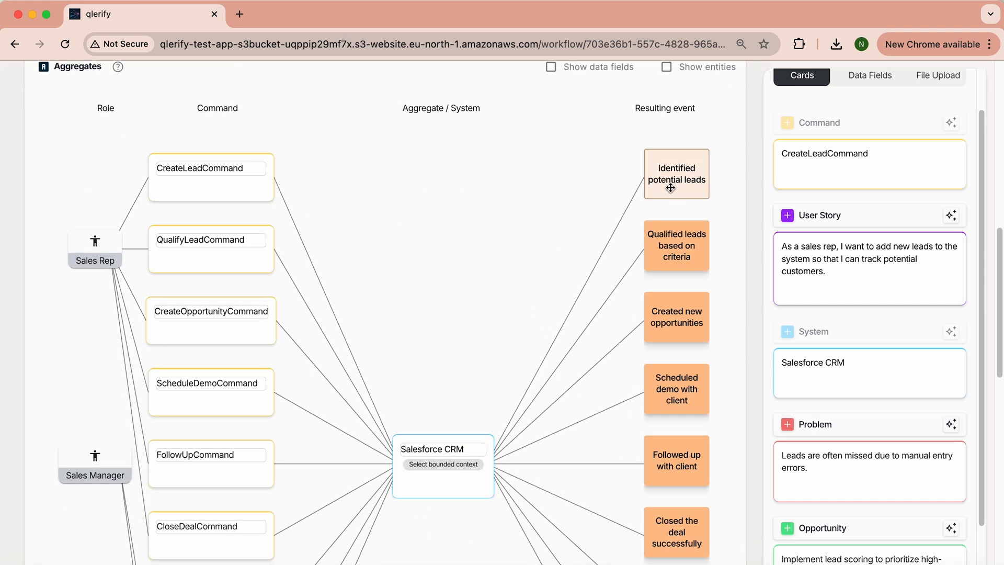
double_click(214, 167)
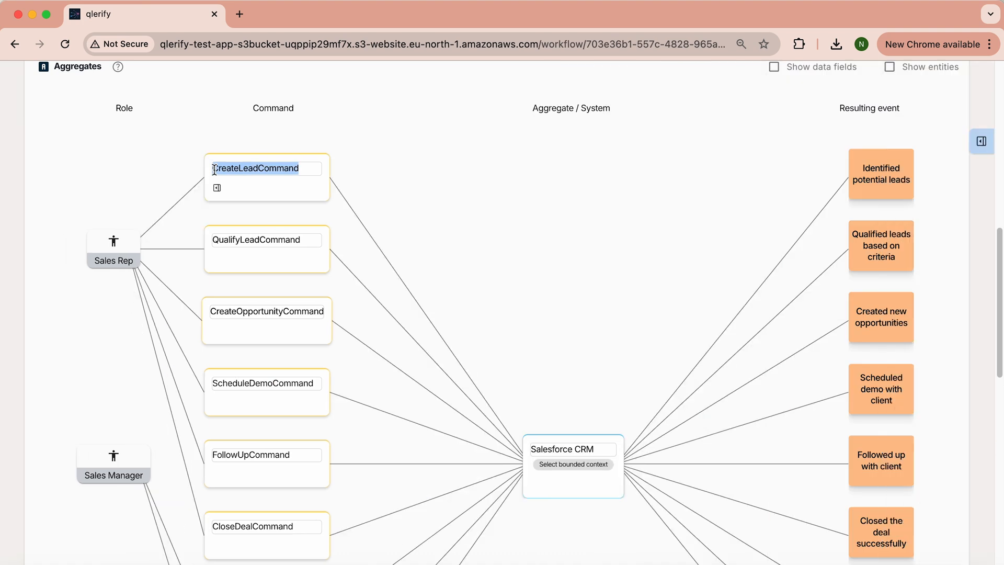
double_click(584, 448)
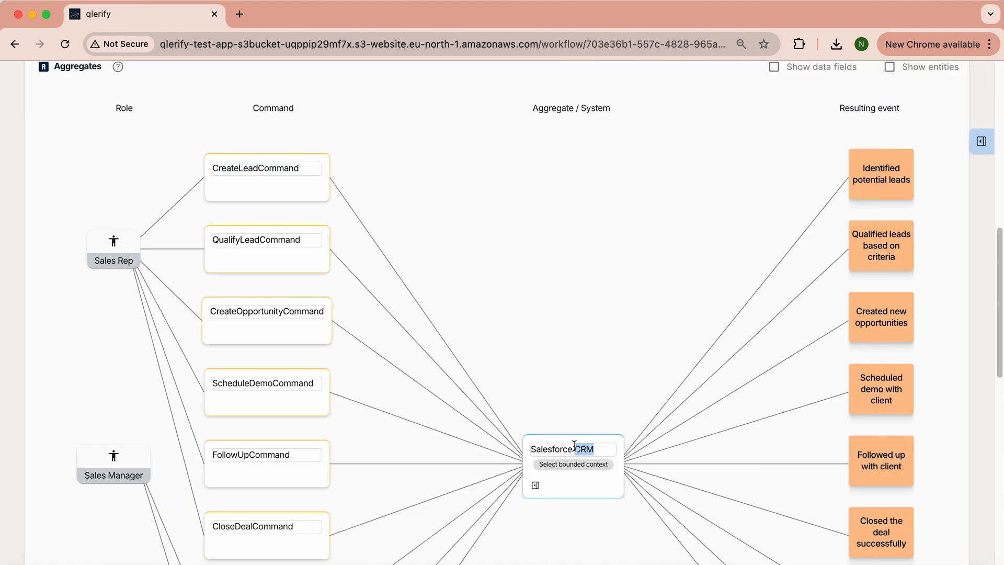
left_click(881, 173)
scroll(558, 198, "down", 1)
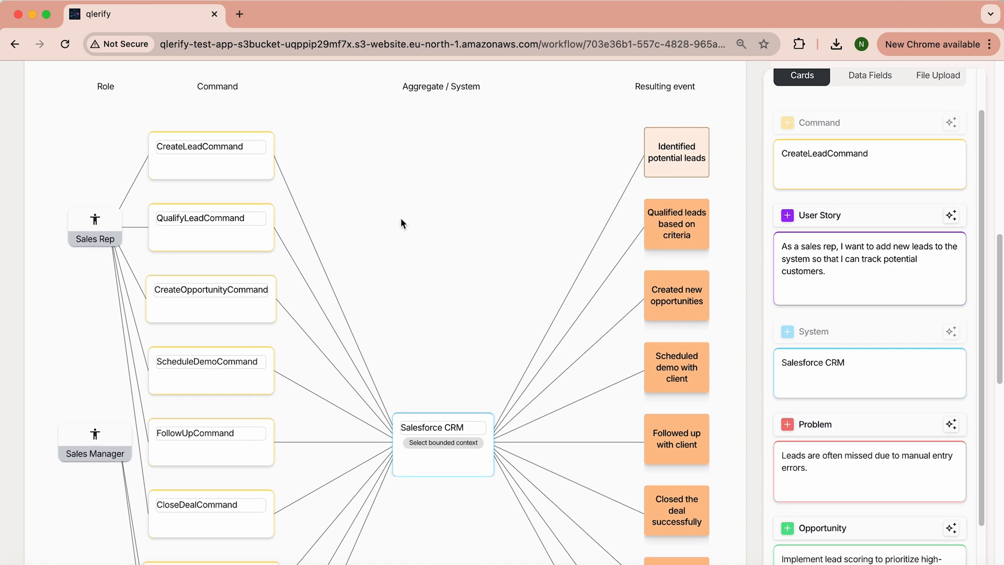
Step: Rename the System card of the "Identified potential leads" event to LeadsService
scroll(403, 219, "up", 10)
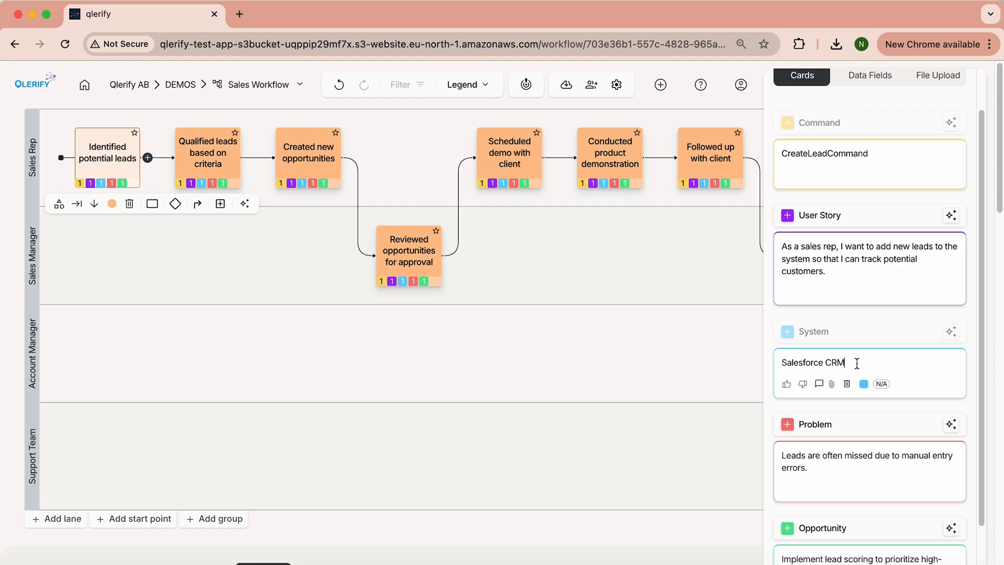
left_click_drag(853, 363, 757, 355)
type("LeadsS")
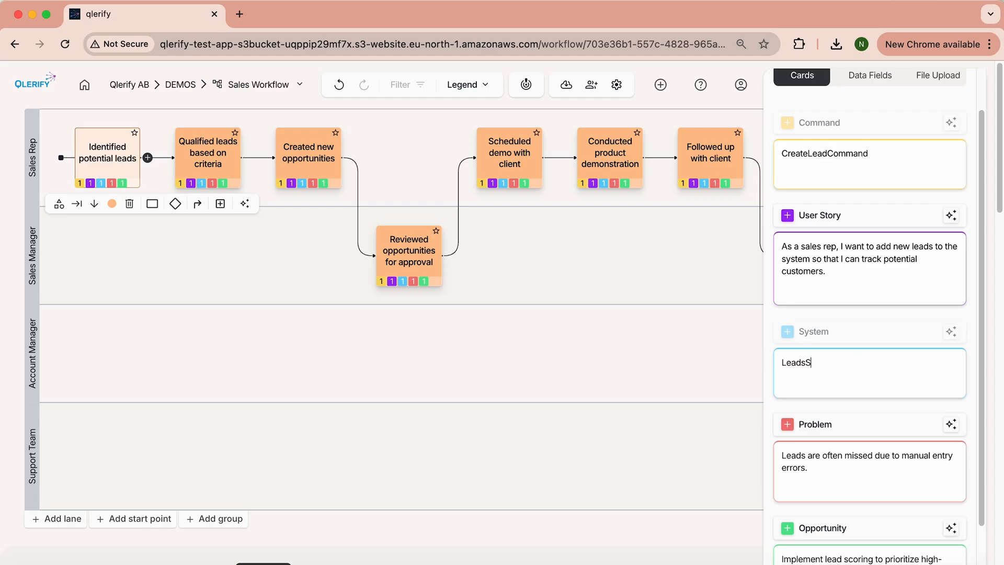
type("ervice")
Step: Assign LeadsService to a new bounded context named LeadsGeneration, and display data fields and entities in the Aggregates diagram
scroll(532, 413, "down", 6)
scroll(532, 411, "down", 2)
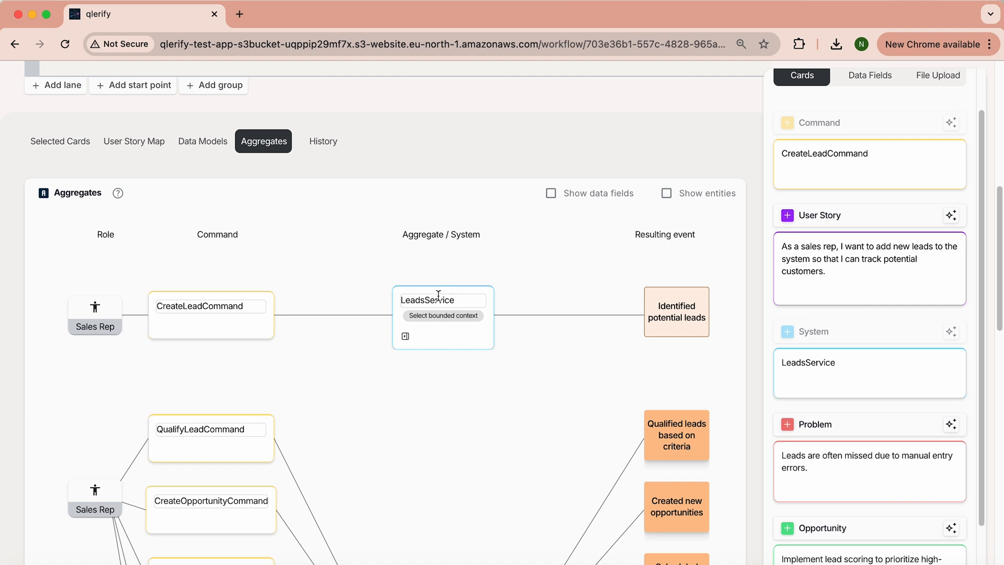
left_click(449, 317)
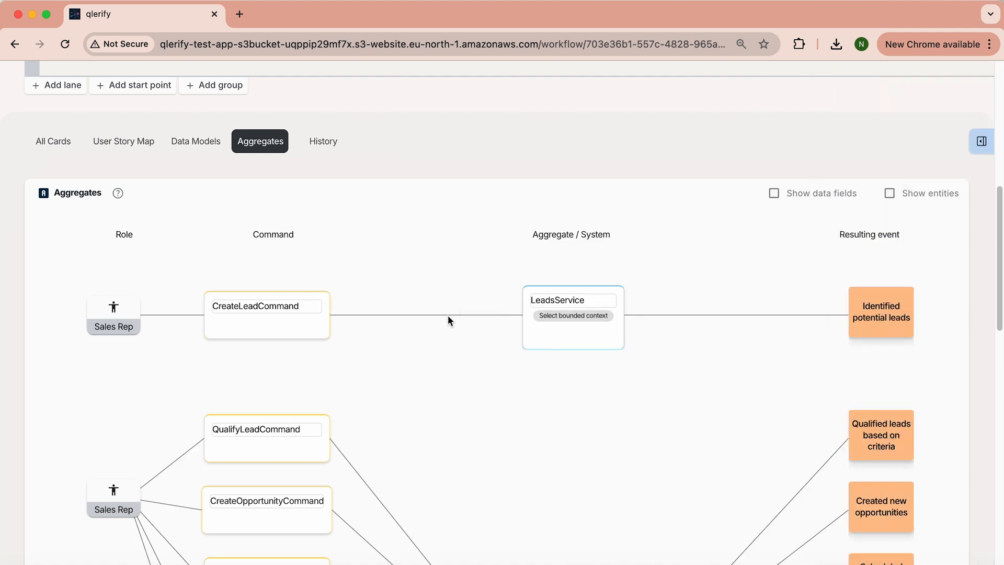
left_click(581, 316)
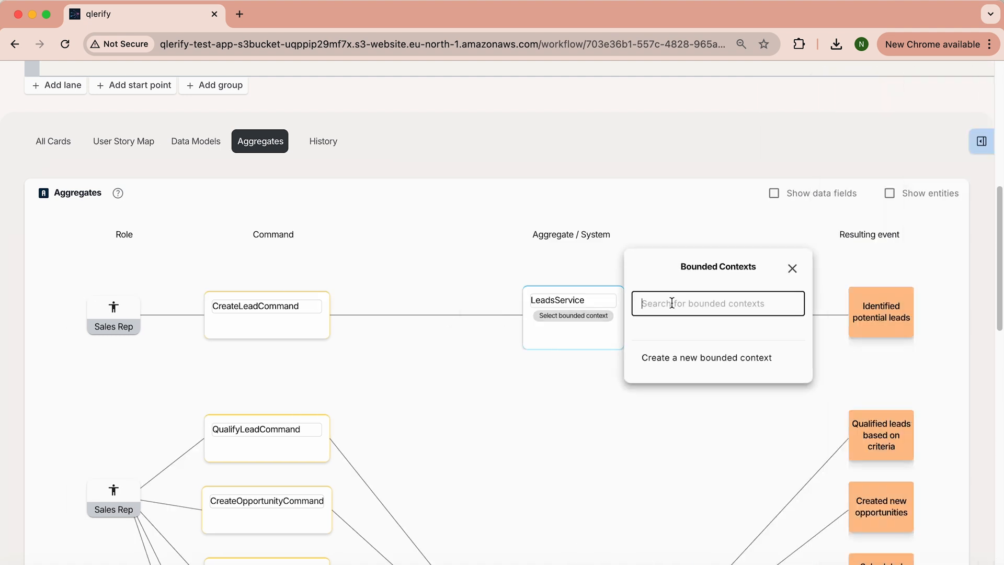
type("Leads")
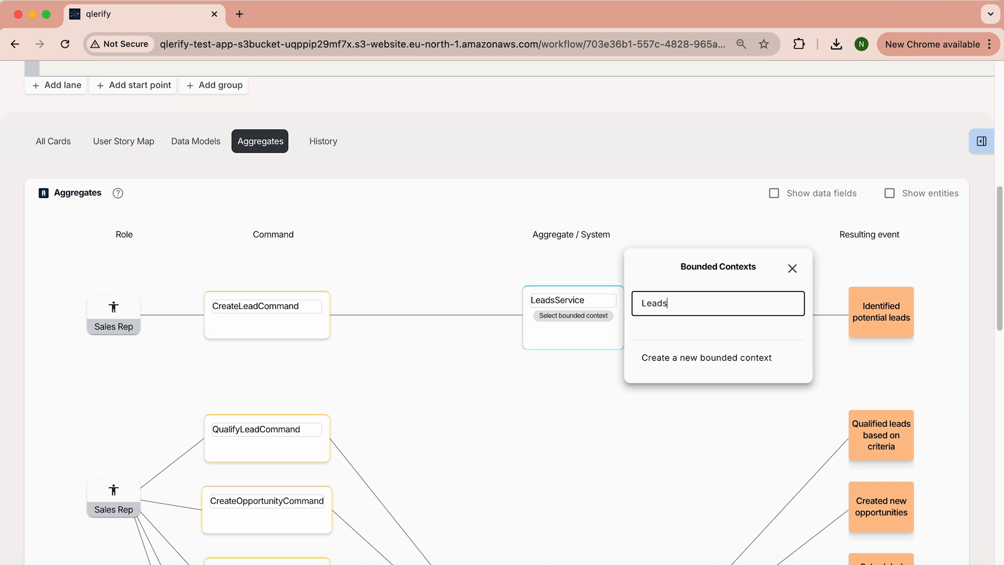
type("Gen")
type("tion")
key("Return")
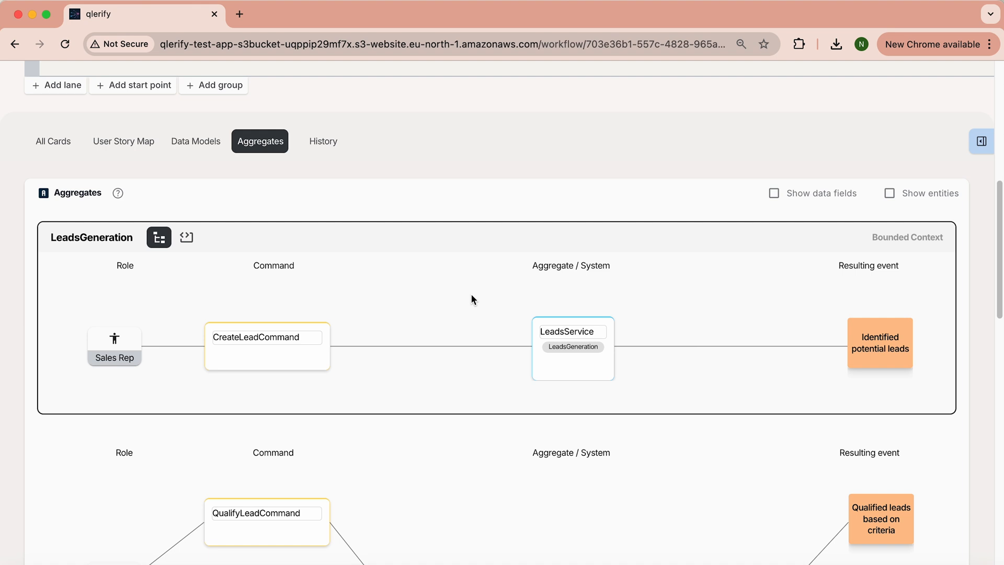
left_click(773, 193)
left_click(889, 194)
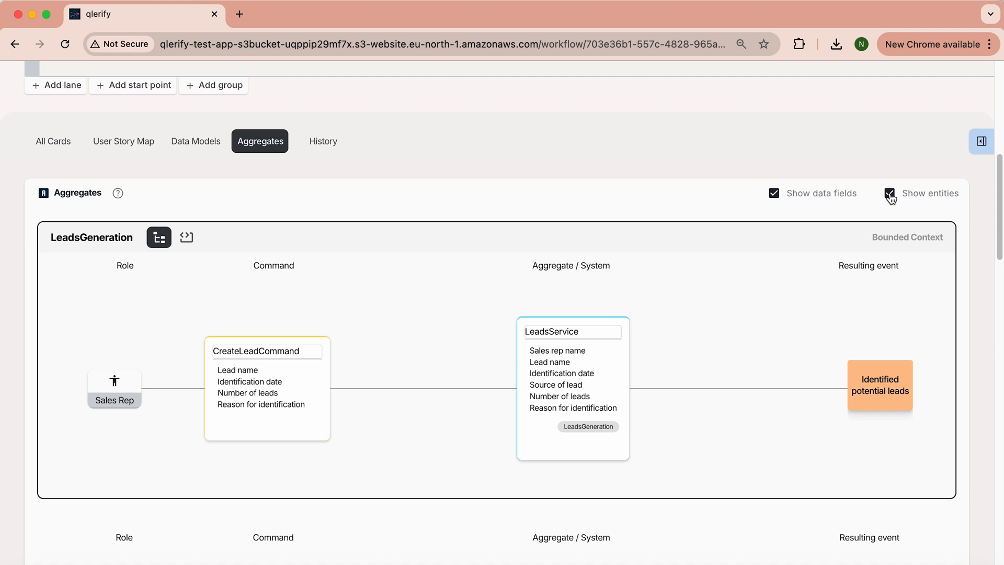
Step: For the "Identified potential leads" event, create a fact table from the event story with AI and dimensions from the fact table with AI
left_click(883, 393)
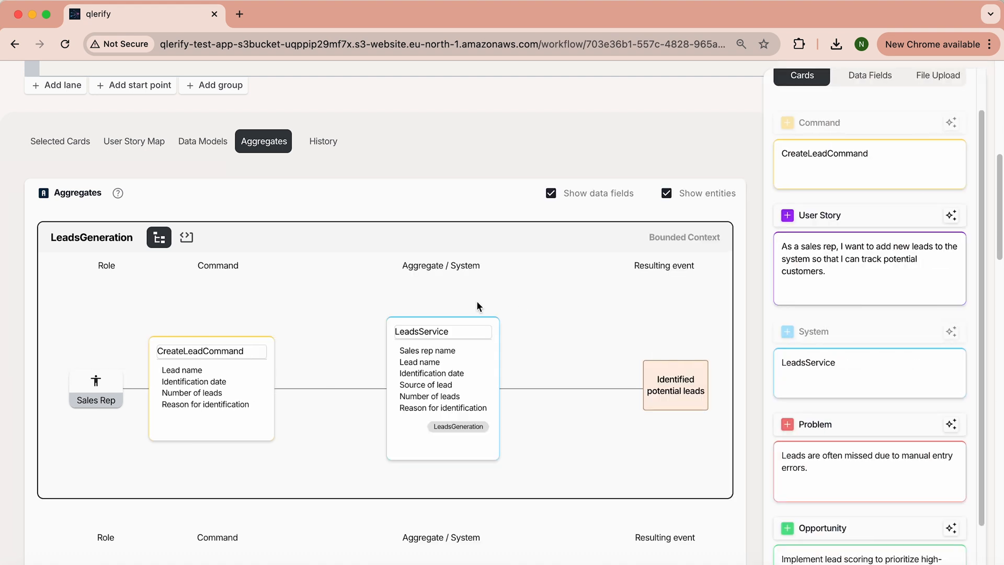
left_click(202, 141)
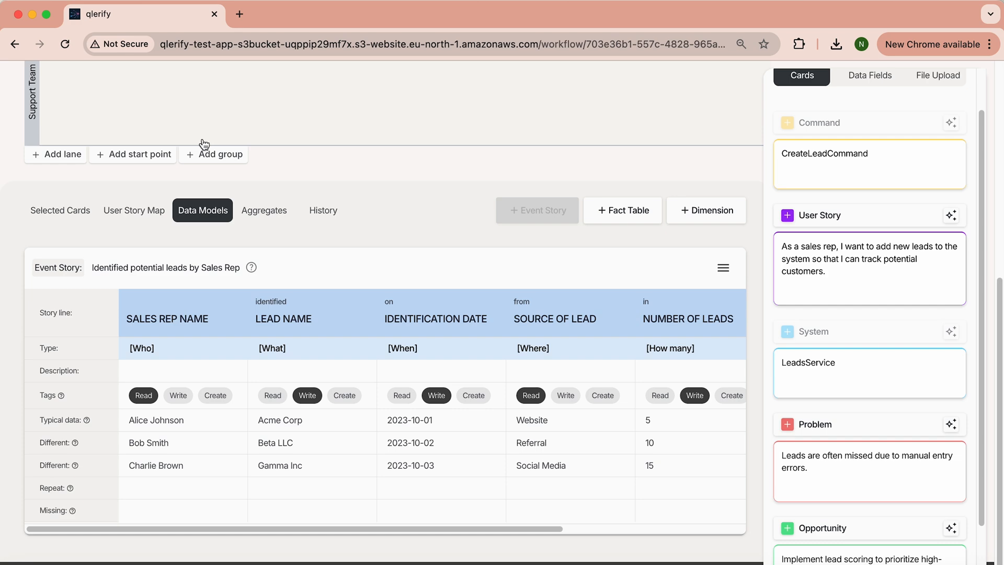
left_click(617, 217)
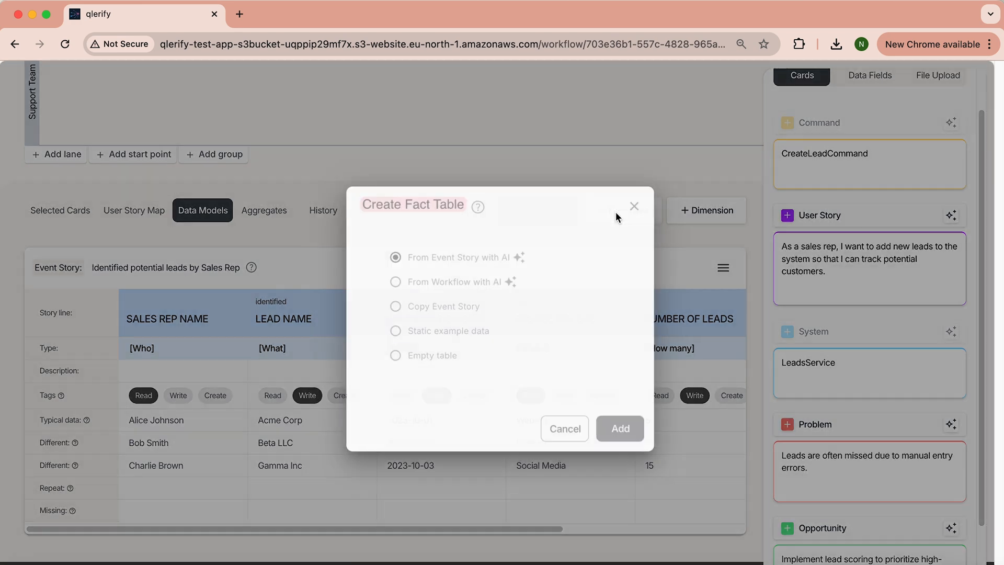
left_click(624, 435)
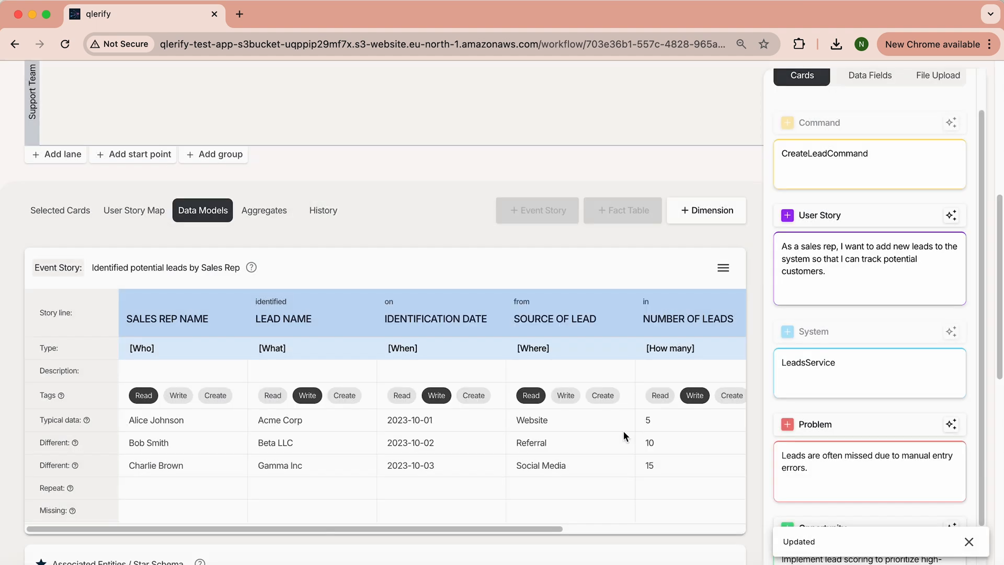
left_click(711, 216)
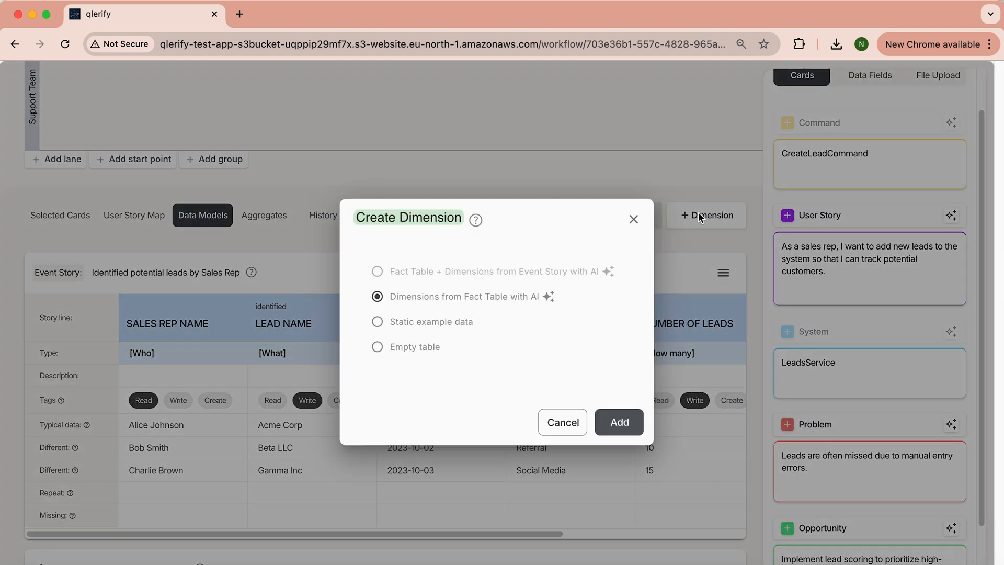
left_click(622, 421)
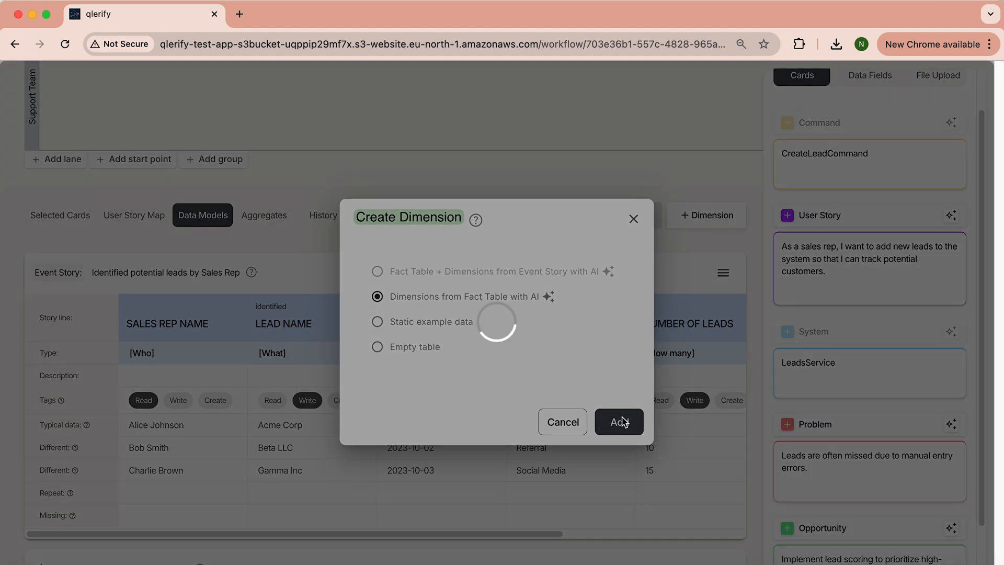
Step: Examine the event story, star schema entities and fact table for the "Identified potential leads" event
scroll(622, 418, "down", 5)
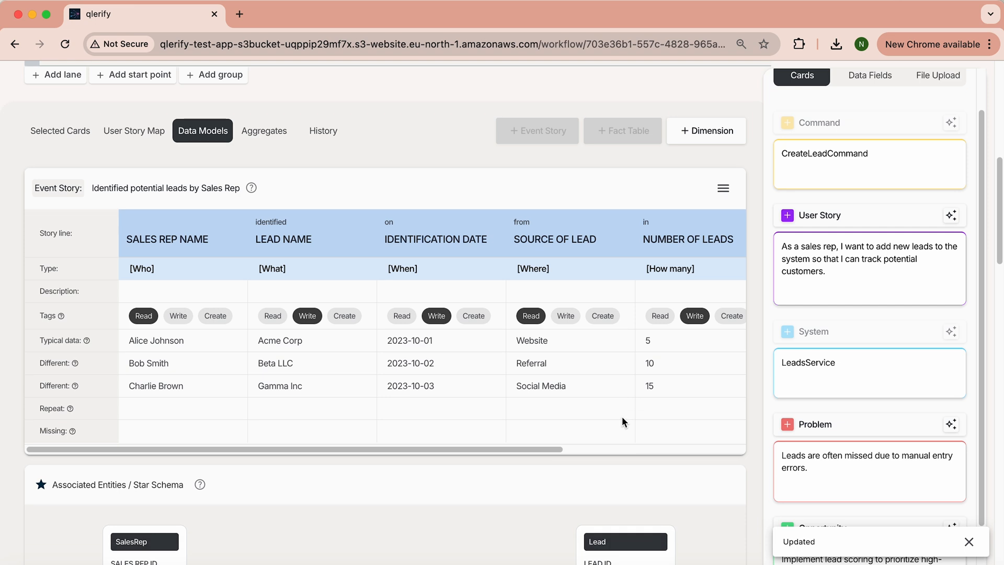
scroll(609, 421, "down", 3)
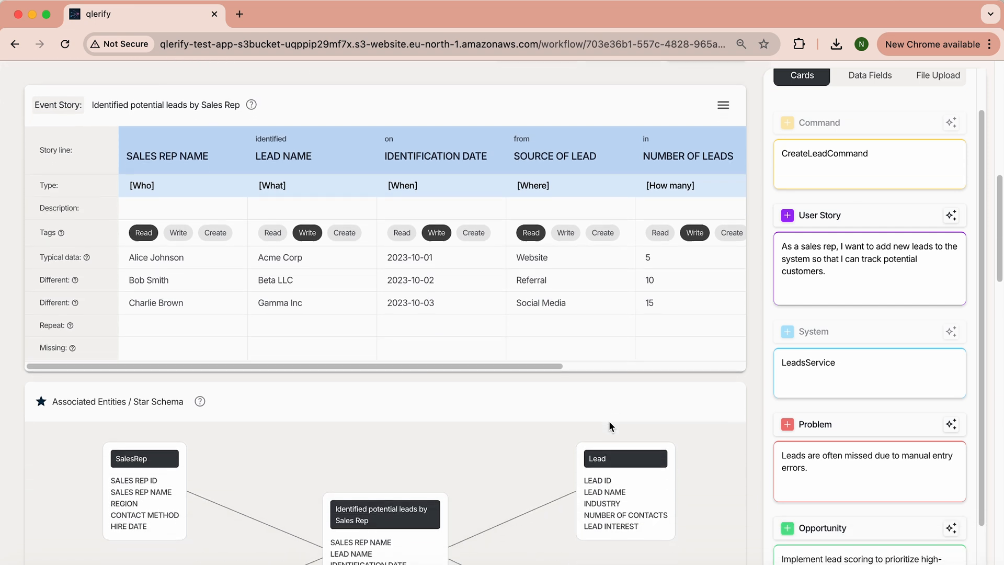
scroll(608, 420, "down", 5)
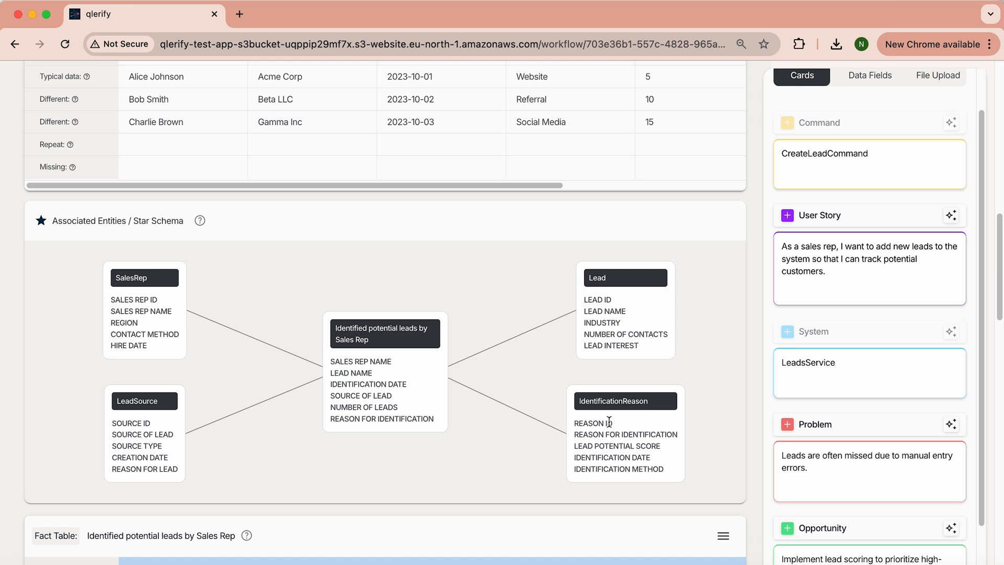
scroll(609, 421, "down", 8)
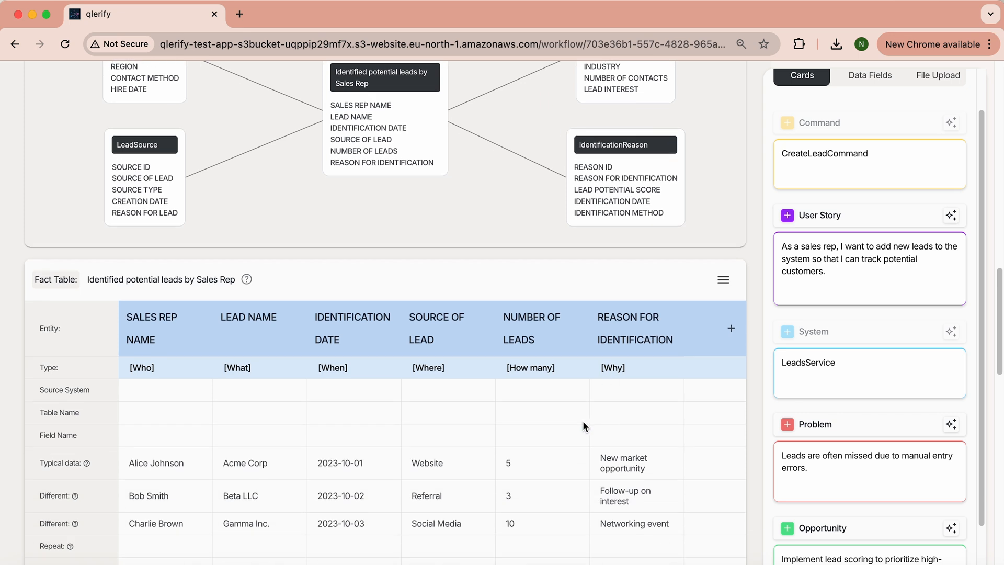
mouse_move(648, 342)
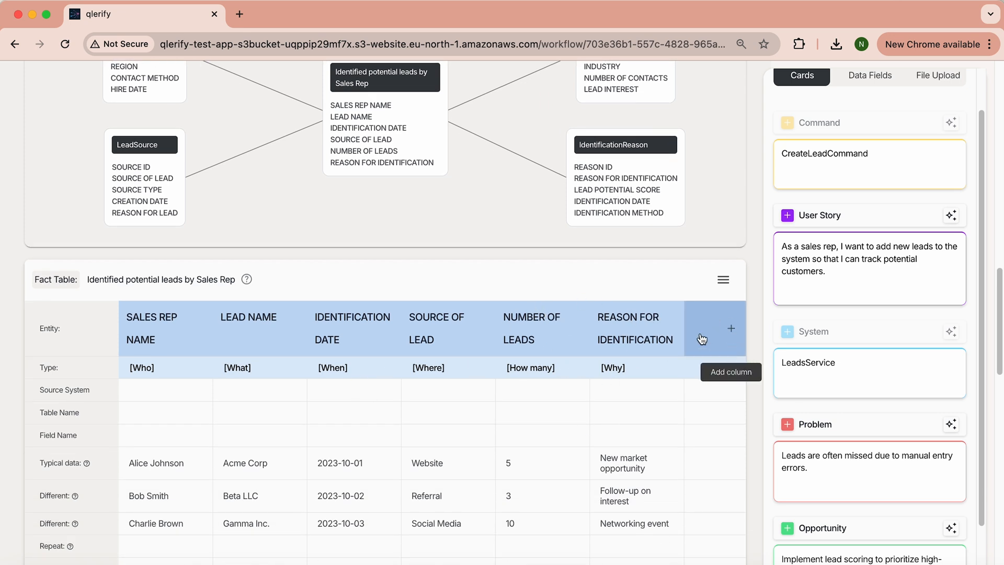
Step: Examine how LeadsService and its related entities are laid out in the LeadsGeneration bounded context of the Aggregates diagram
scroll(274, 267, "up", 15)
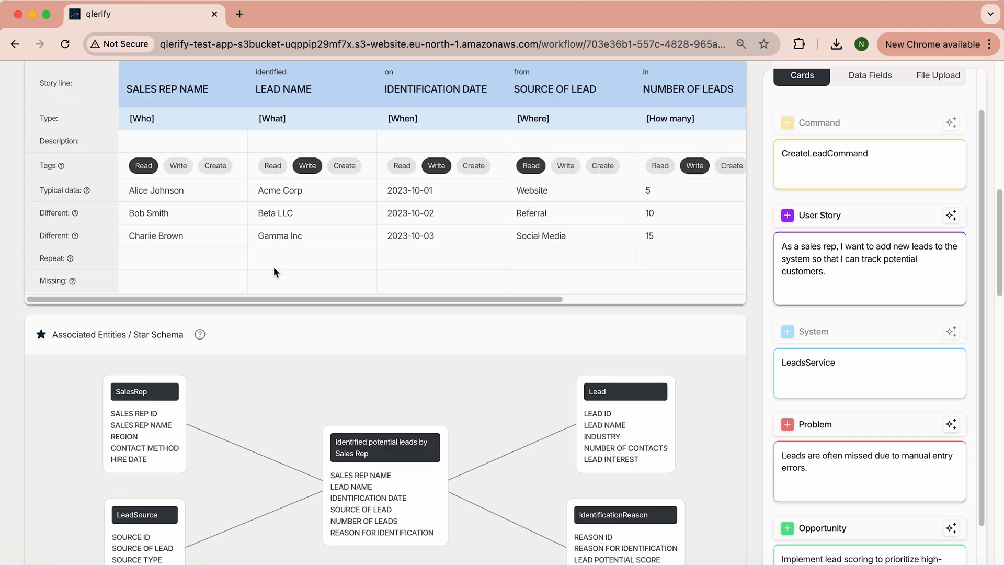
scroll(274, 267, "up", 1)
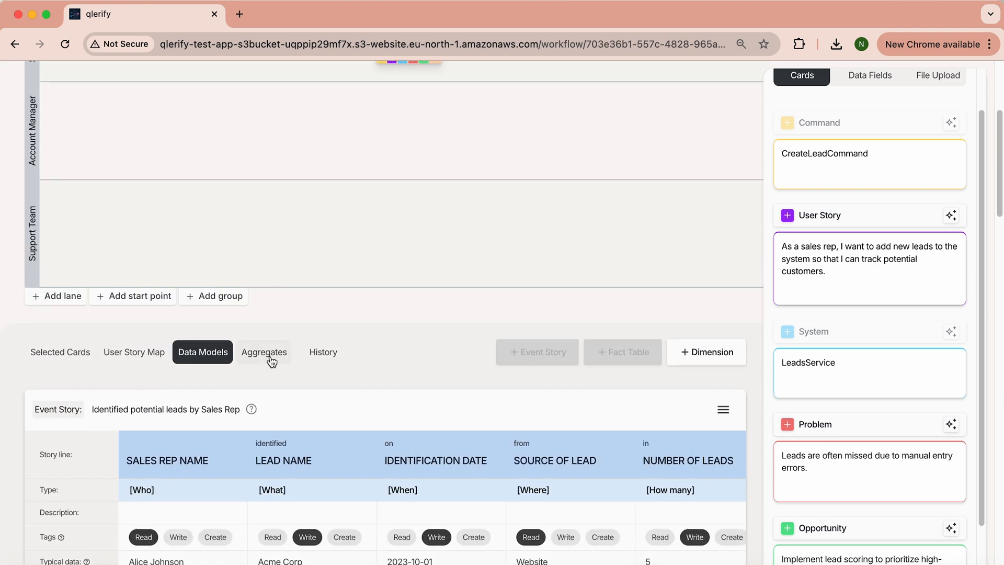
left_click(269, 354)
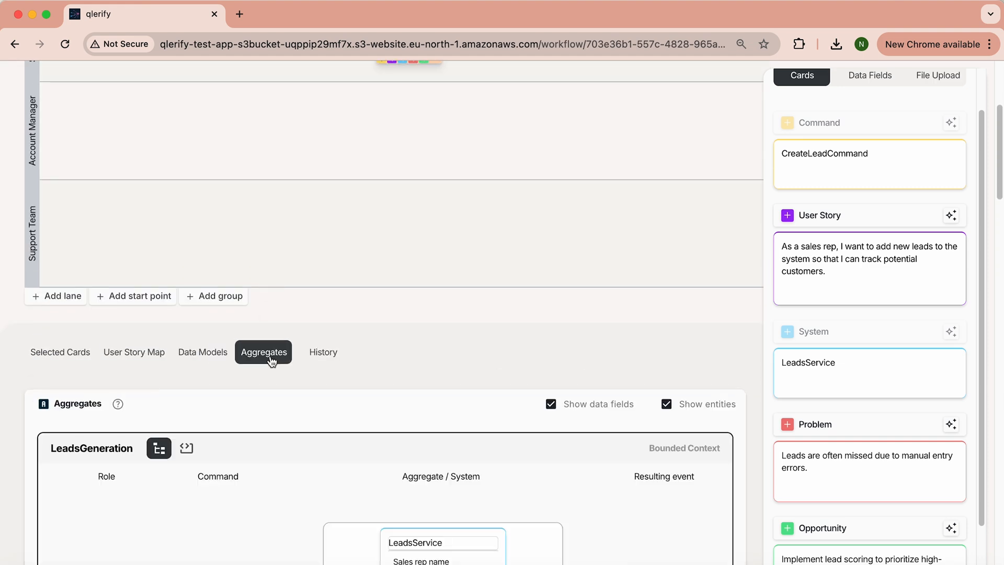
scroll(567, 396, "down", 2)
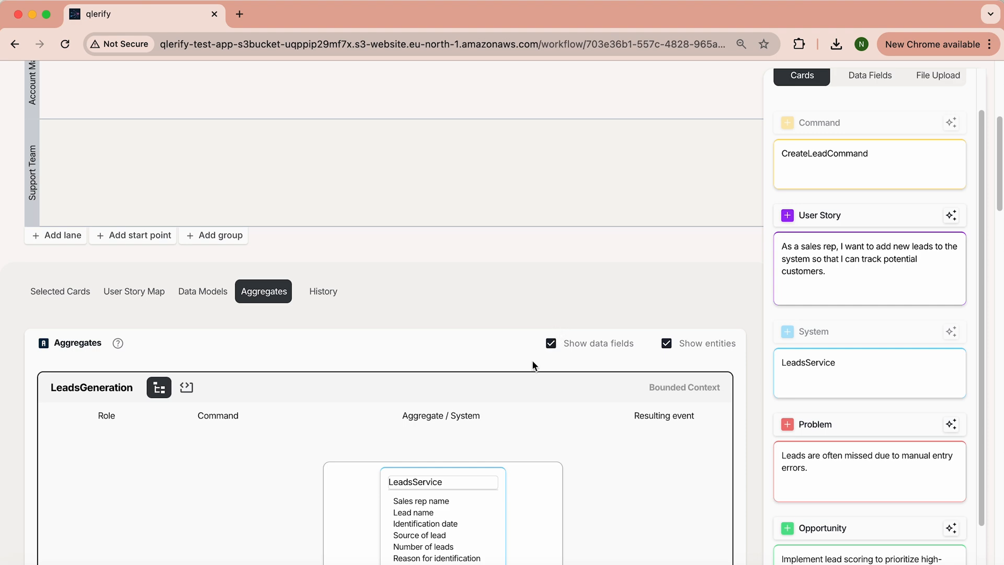
scroll(520, 386, "down", 2)
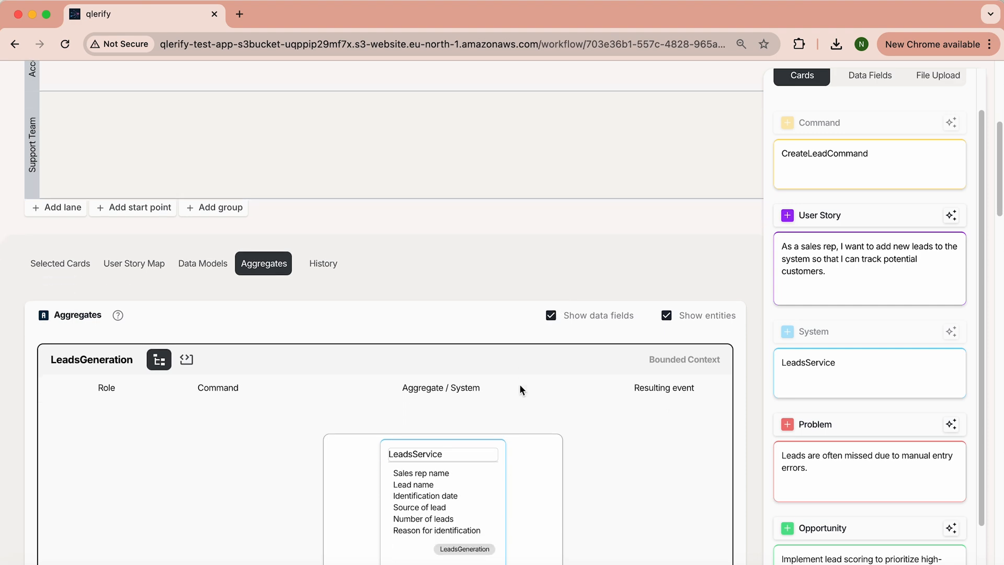
scroll(519, 384, "down", 10)
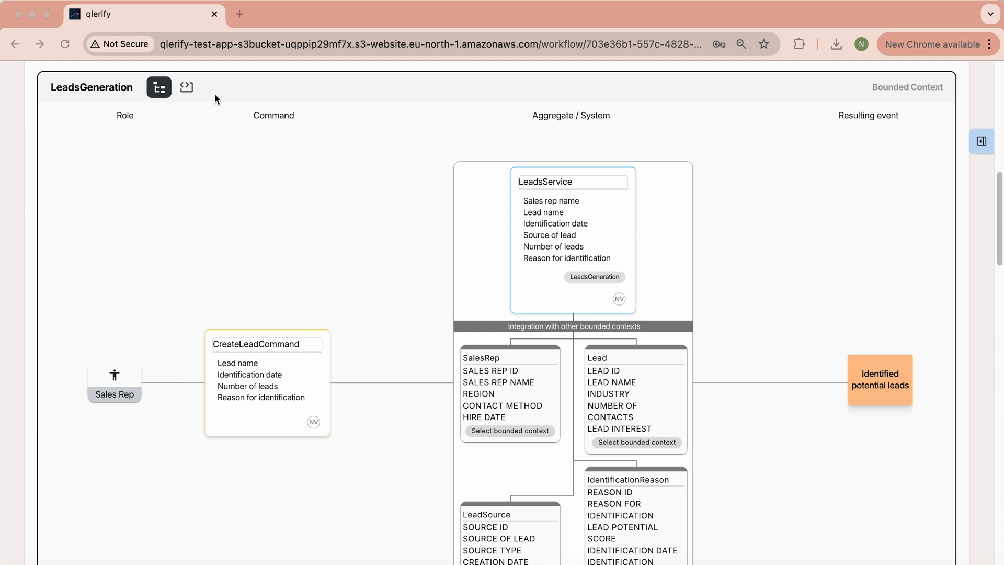
Step: Configure the LeadsGeneration API specification with C# with ASP.NET Core, the DynamoDB database and the MSTest testing framework
left_click(187, 87)
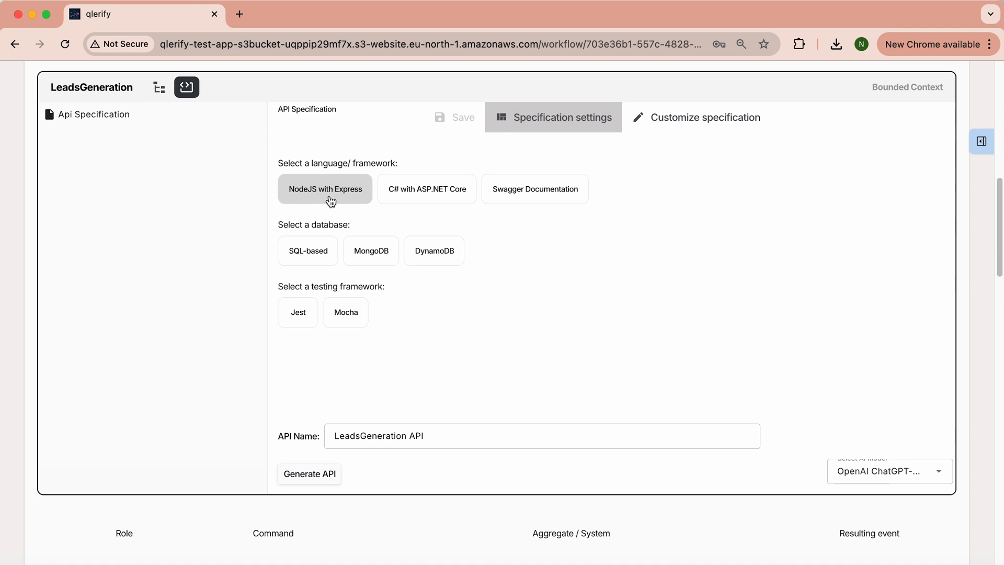
left_click(441, 194)
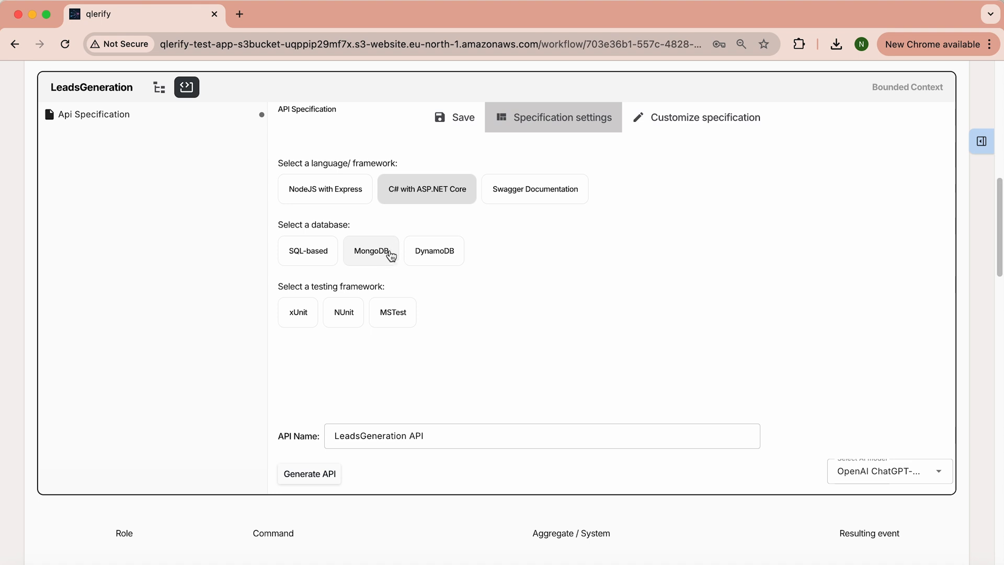
left_click(395, 312)
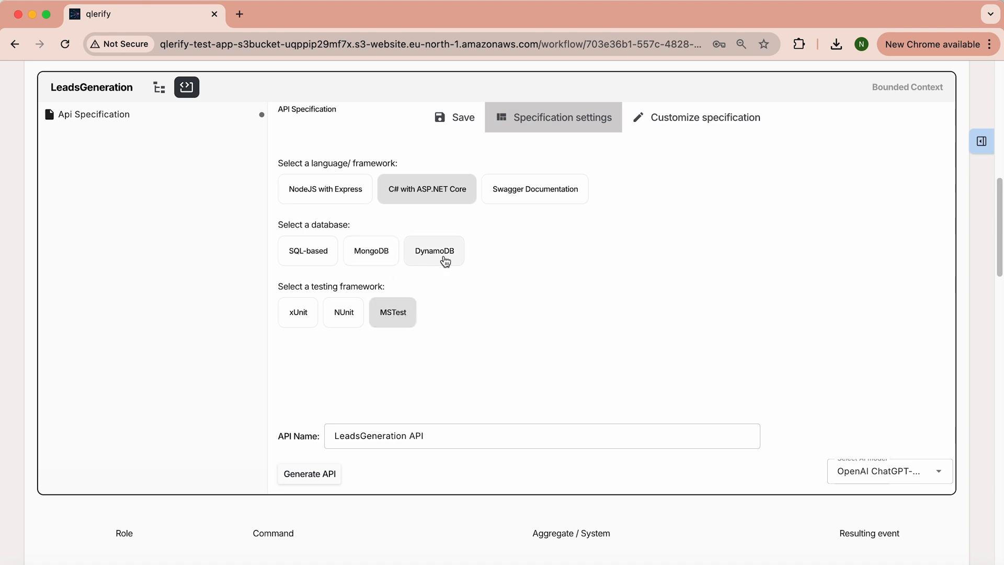
left_click(445, 261)
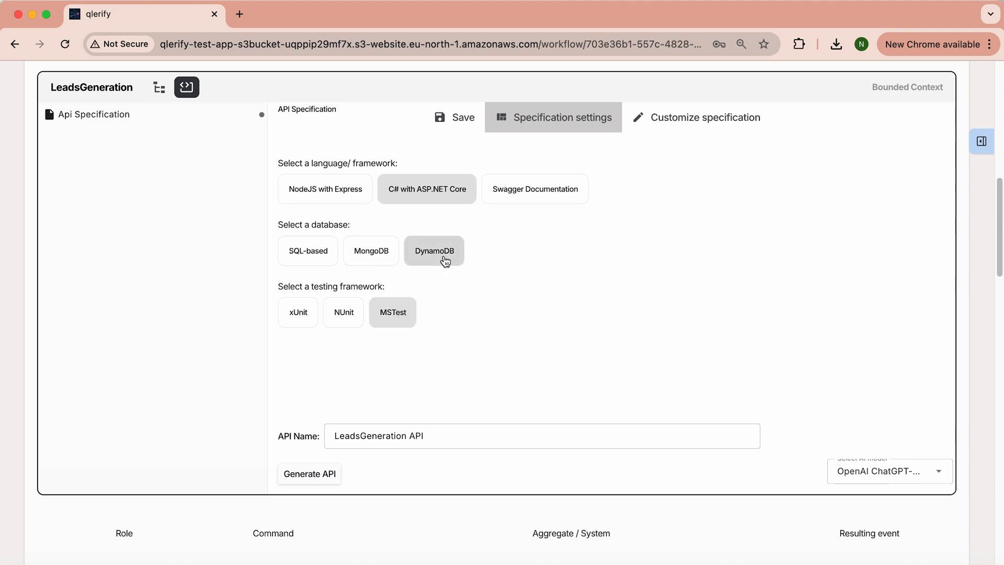
Step: Review the full text of the LeadsGeneration API specification, and generate the API code with the chosen specification settings
left_click(685, 126)
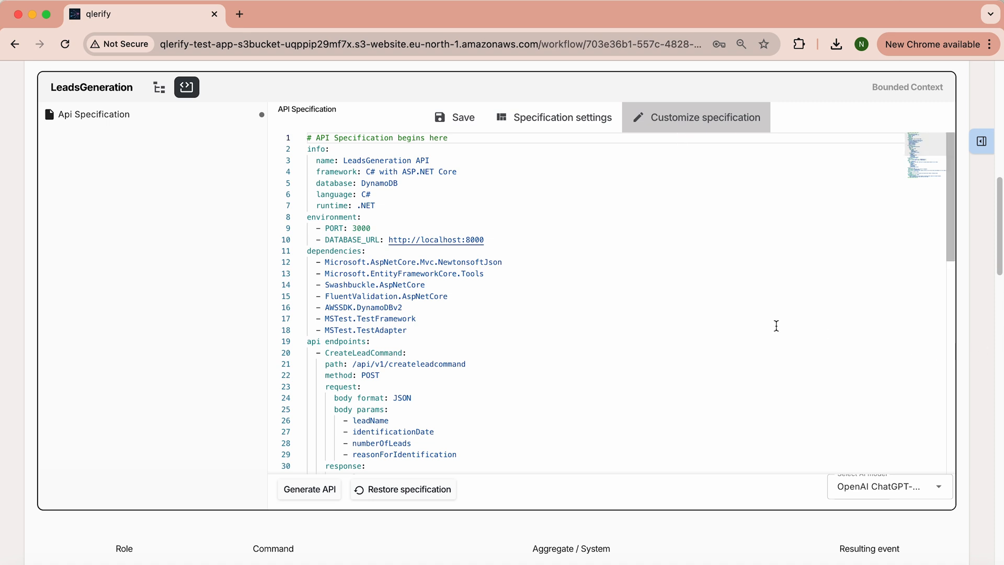
scroll(668, 295, "down", 10)
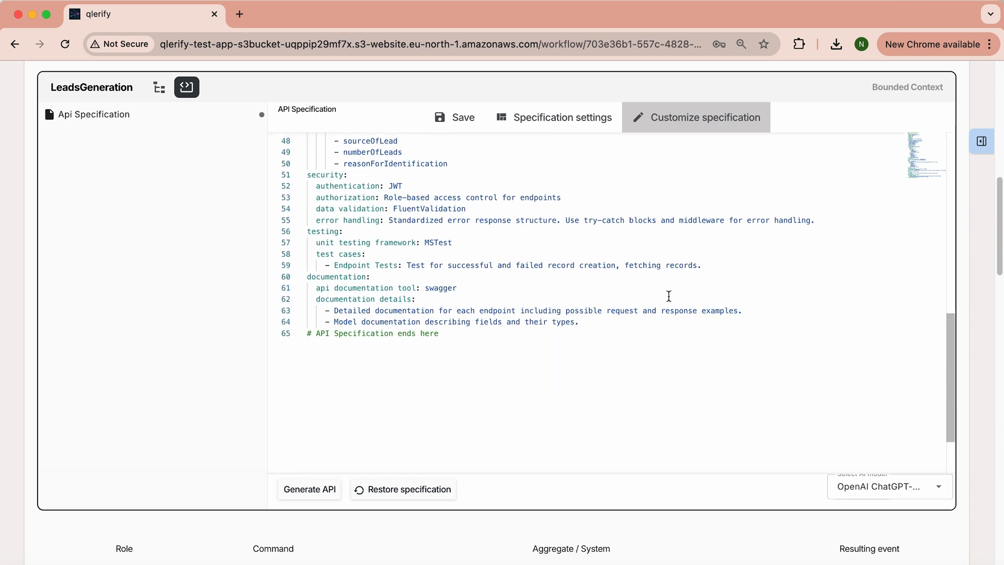
scroll(668, 295, "up", 10)
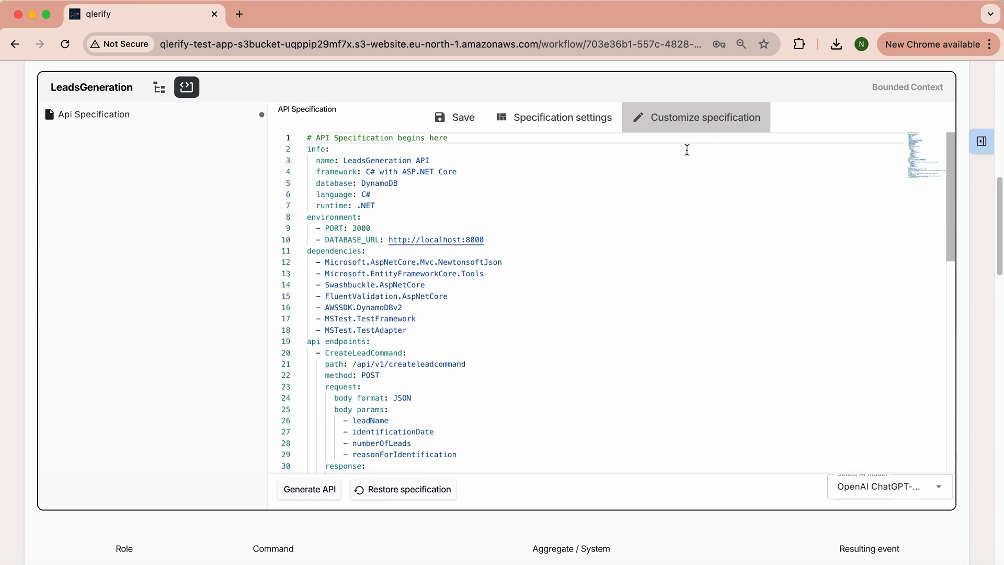
left_click(569, 124)
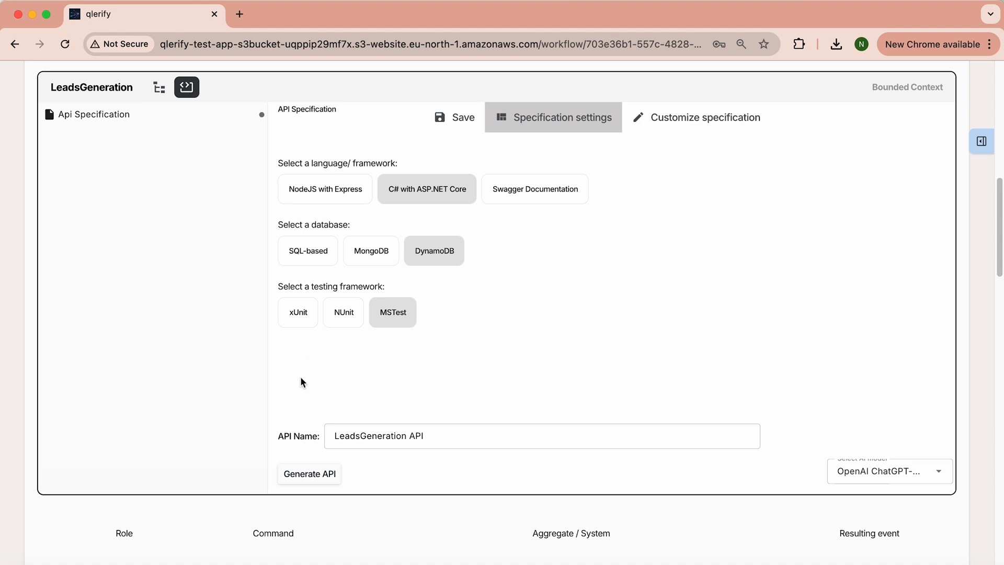
left_click(293, 477)
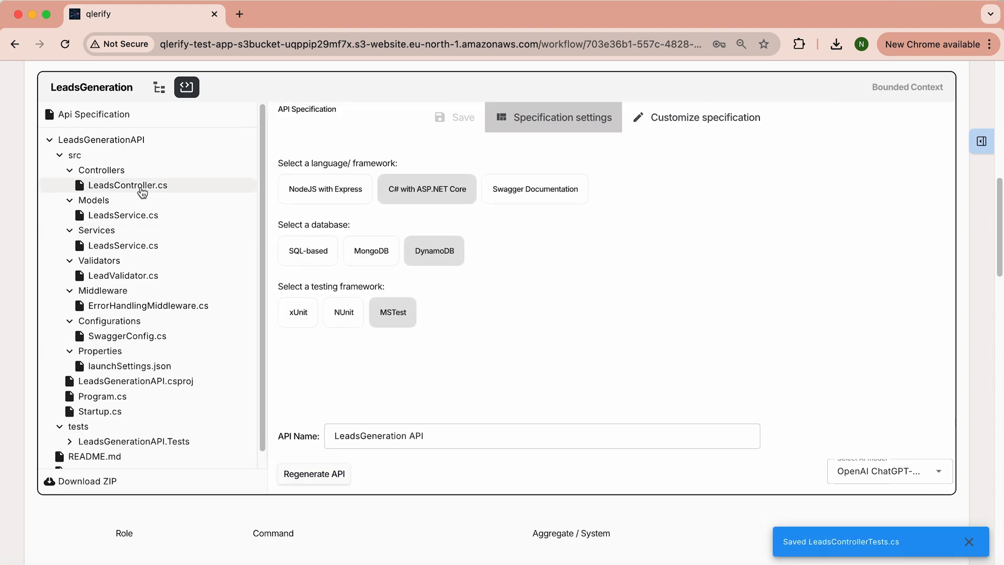
Step: View the generated LeadsController.cs and the LeadsService.cs model, and download the LeadsGeneration code as a ZIP
left_click(142, 193)
left_click(126, 216)
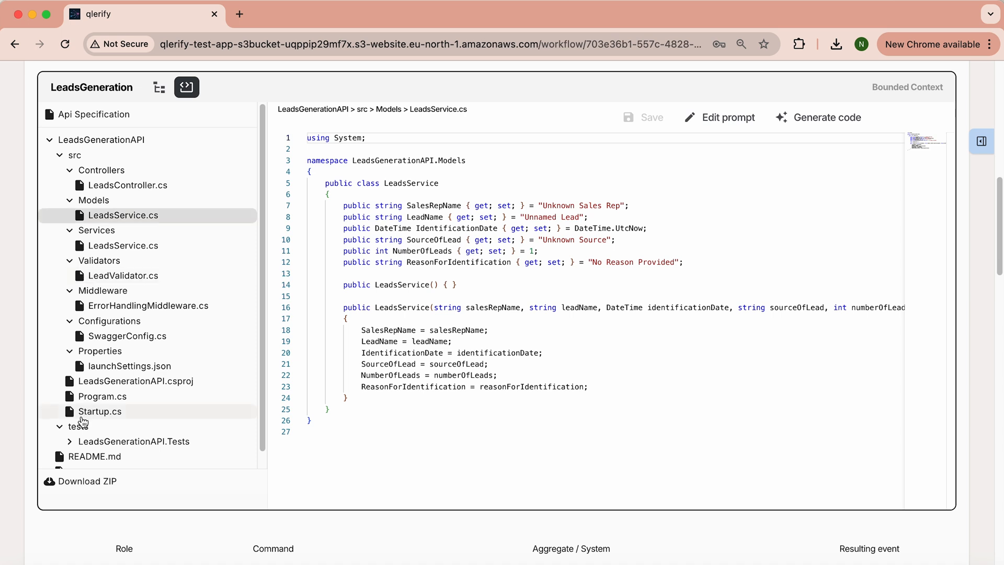
left_click(78, 481)
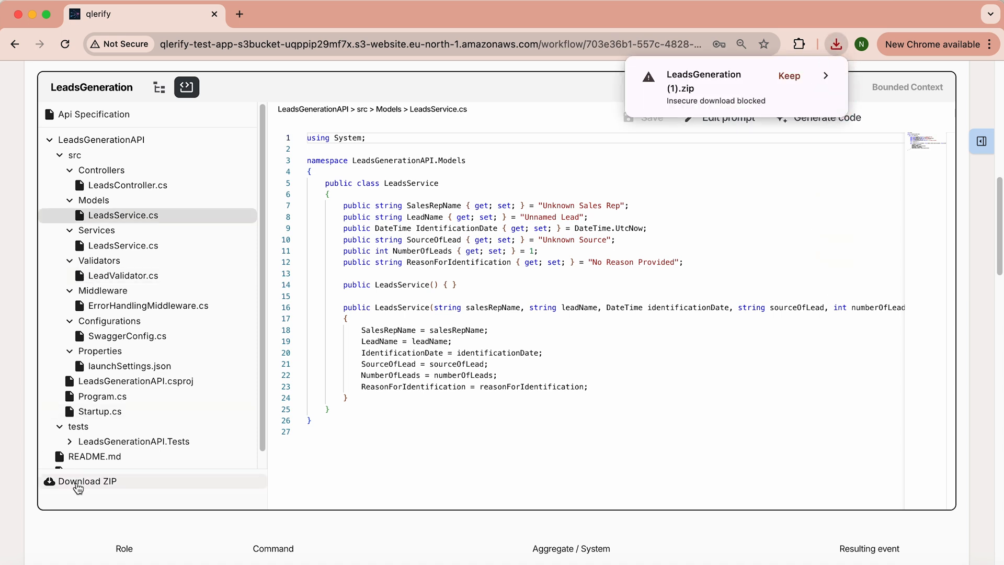